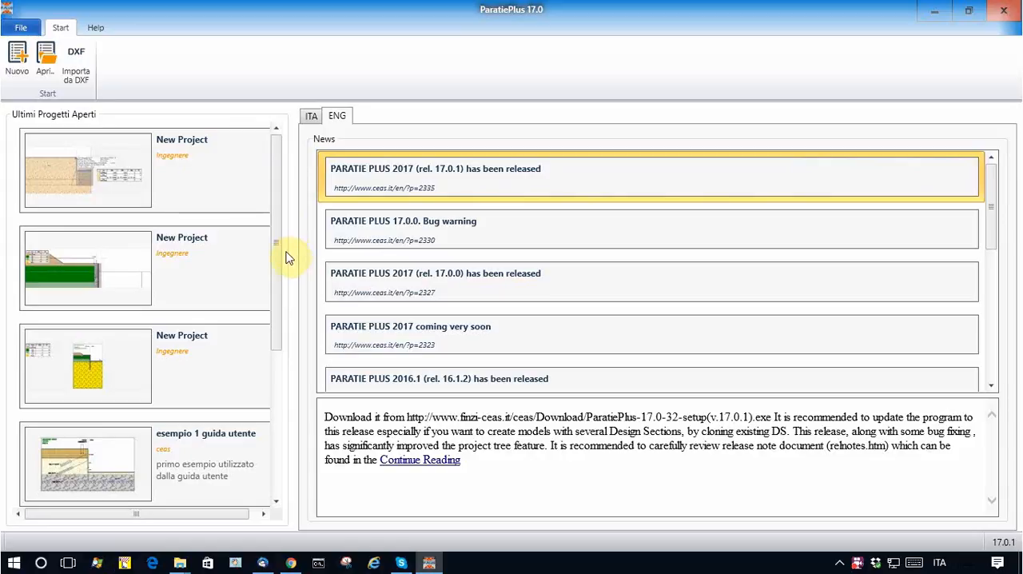
Step: Open the most recent project and bring the wall in the Stage 2 design section into close view
{"action": "left_click", "coordinate": [108, 196]}
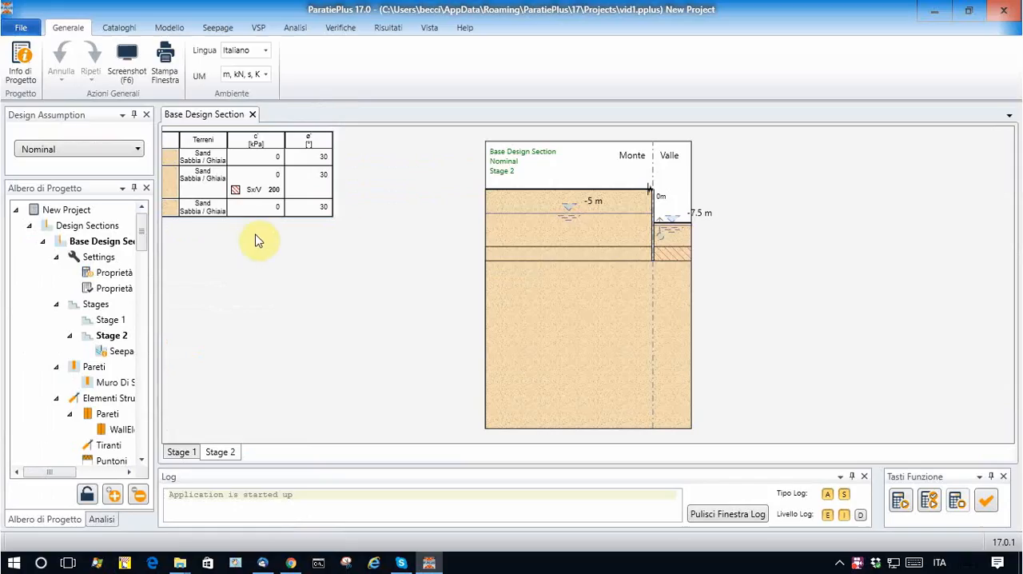
{"action": "scroll", "coordinate": [742, 236], "scroll_direction": "up", "scroll_amount": 2}
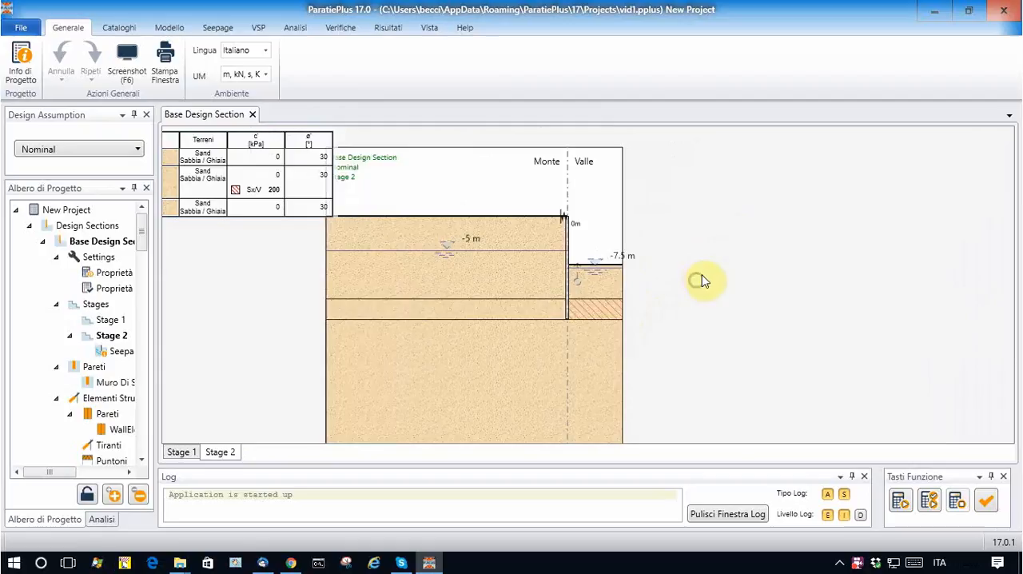
{"action": "scroll", "coordinate": [724, 290], "scroll_direction": "down", "scroll_amount": 2}
{"action": "scroll", "coordinate": [759, 301], "scroll_direction": "up", "scroll_amount": 2}
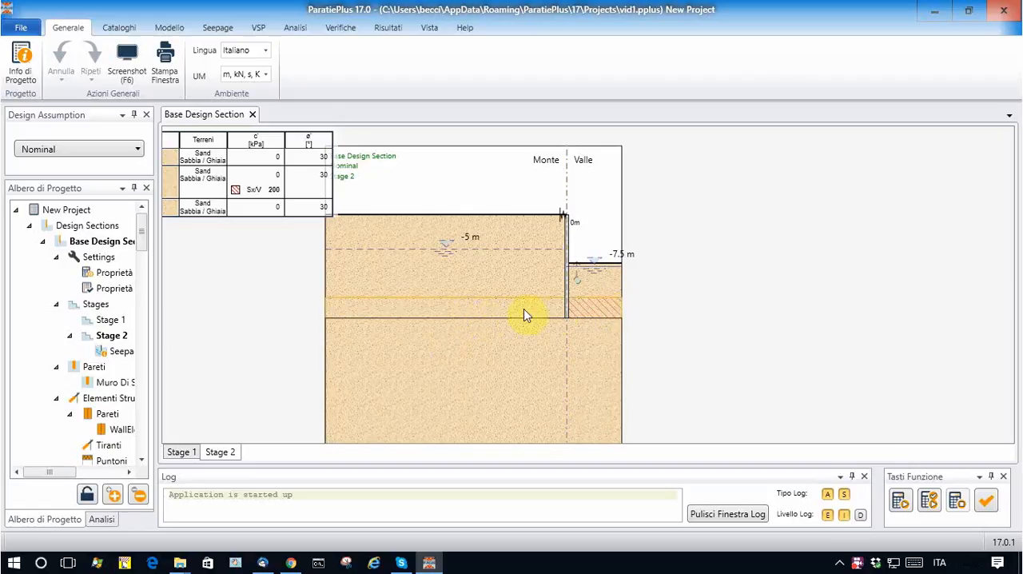
{"action": "scroll", "coordinate": [676, 255], "scroll_direction": "up", "scroll_amount": 2}
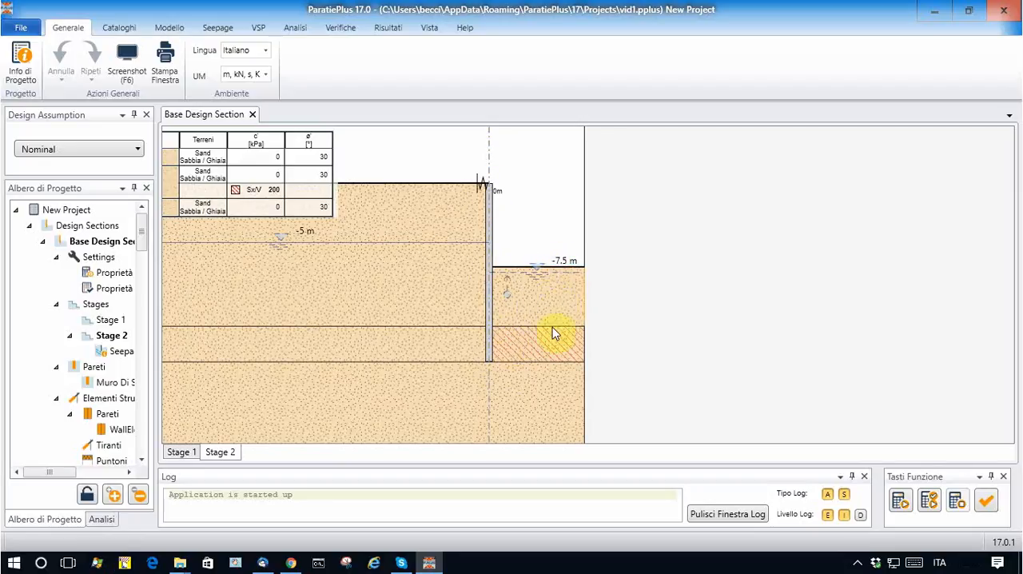
Step: Run the analysis and move the computation box into the soil on the uphill side of the wall
{"action": "left_click", "coordinate": [900, 500]}
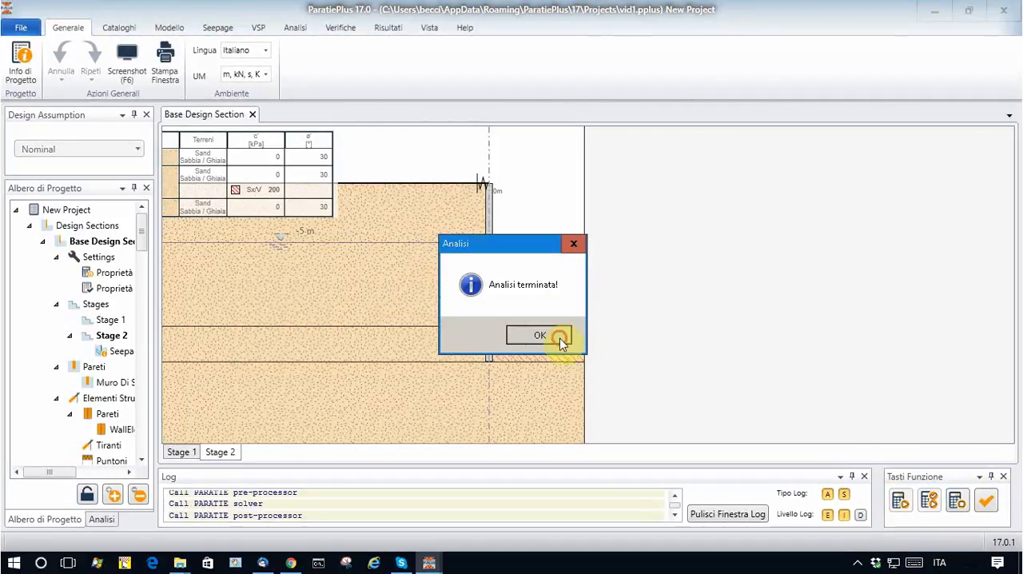
{"action": "left_click", "coordinate": [539, 335]}
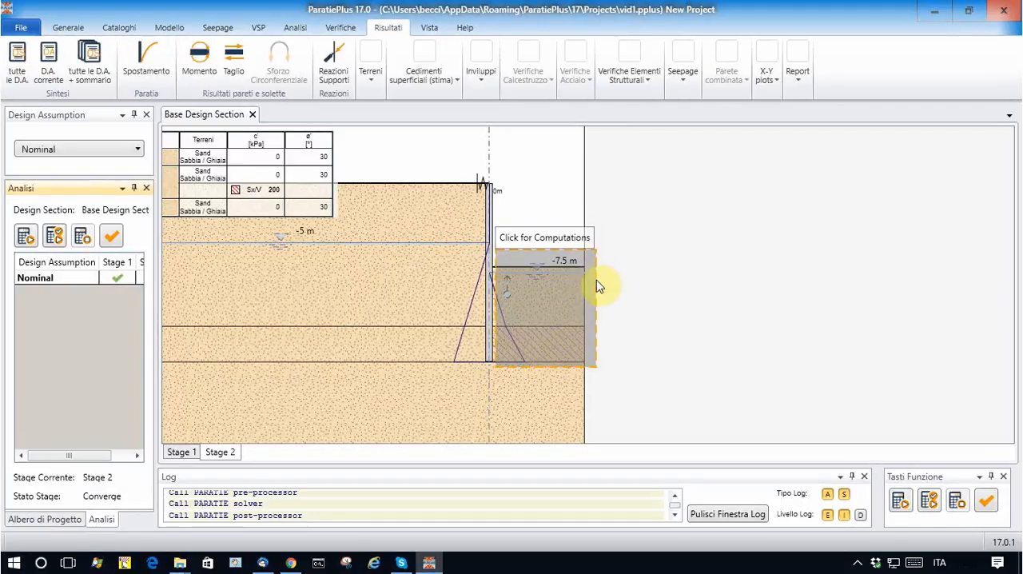
{"action": "left_click", "coordinate": [539, 314]}
{"action": "left_click_drag", "start_coordinate": [549, 312], "coordinate": [391, 322]}
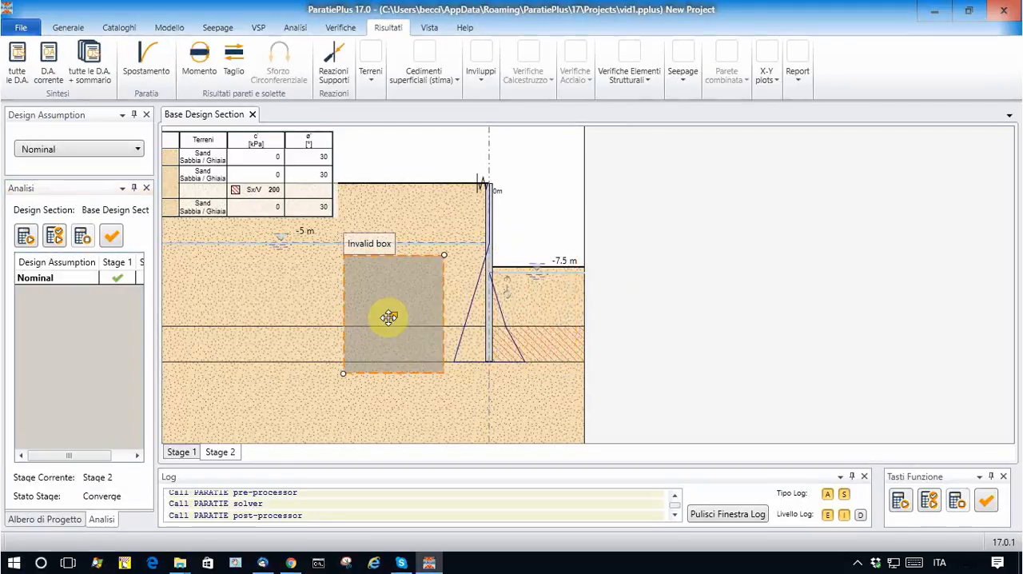
{"action": "scroll", "coordinate": [540, 326], "scroll_direction": "up", "scroll_amount": 1}
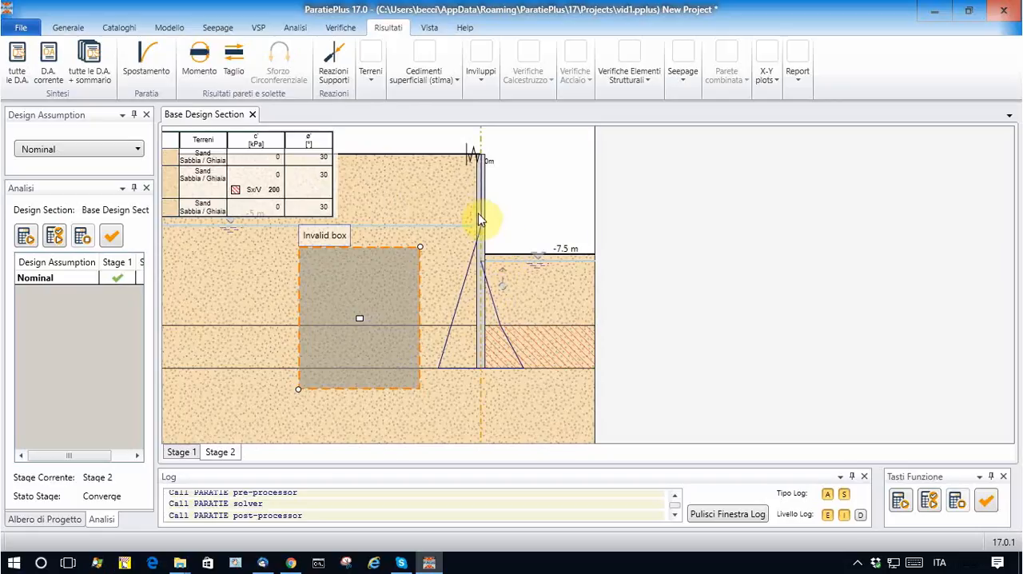
Step: Display the wall's bending moment diagram for Stage 2, examine its extreme values, and hide it again
{"action": "left_click", "coordinate": [201, 58]}
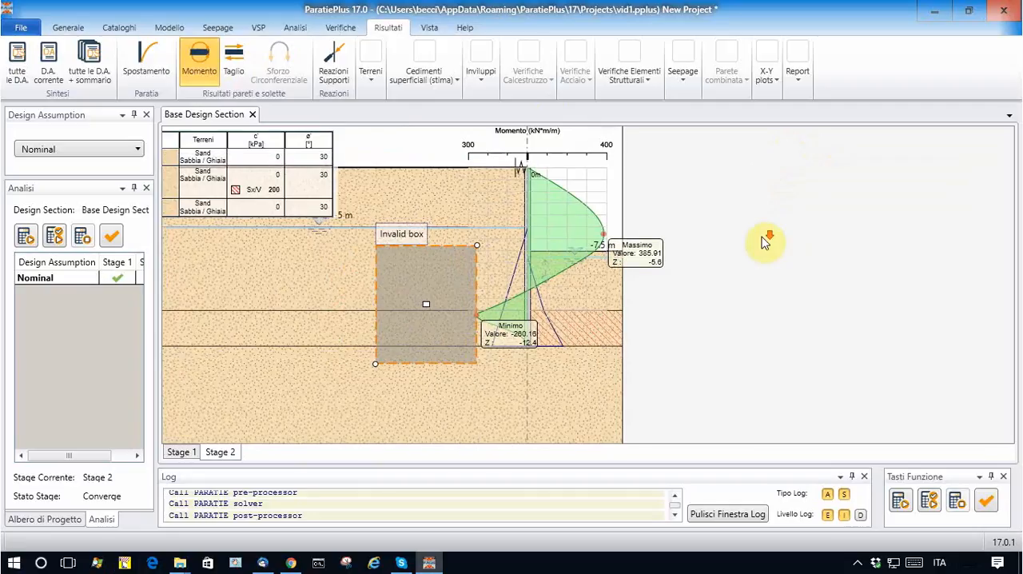
{"action": "scroll", "coordinate": [686, 239], "scroll_direction": "up", "scroll_amount": 1}
{"action": "left_click_drag", "start_coordinate": [684, 253], "coordinate": [687, 297]}
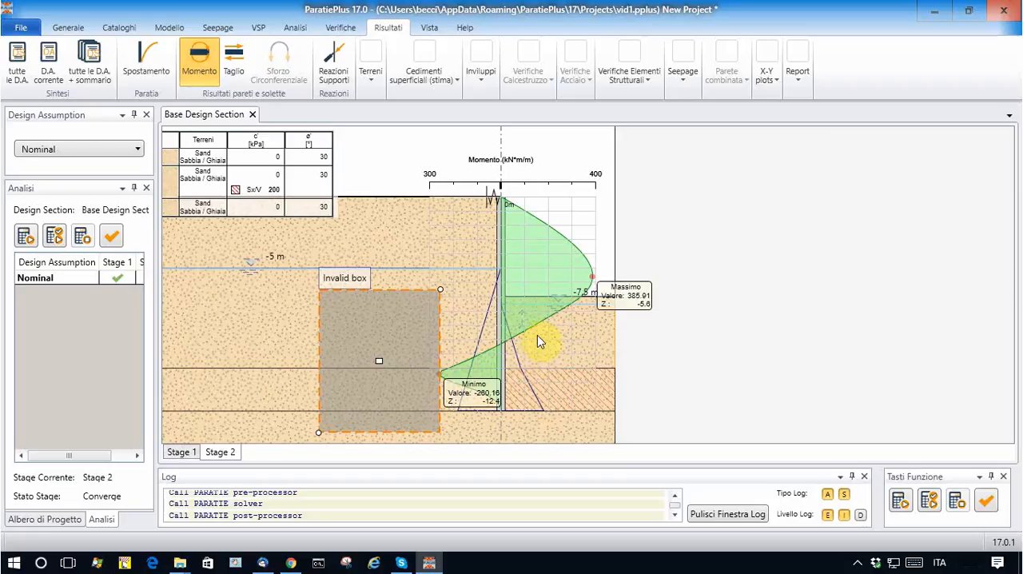
{"action": "left_click", "coordinate": [197, 69]}
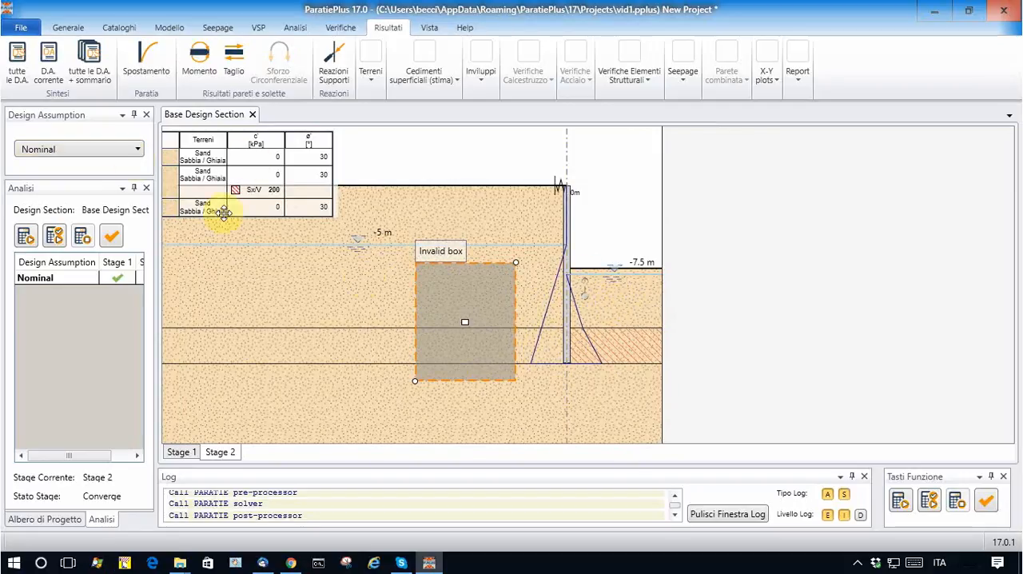
Step: In the Base Horizontal stratigraphy, set the second layer's elevation to -9 and the third's to -12, accepting invalidation of the results
{"action": "left_click", "coordinate": [121, 27]}
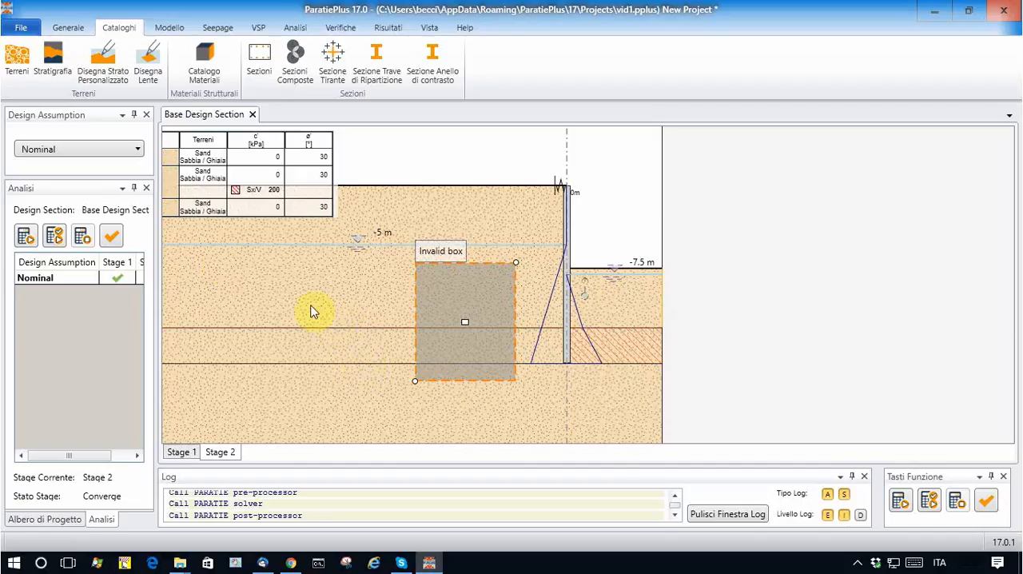
{"action": "left_click", "coordinate": [53, 56]}
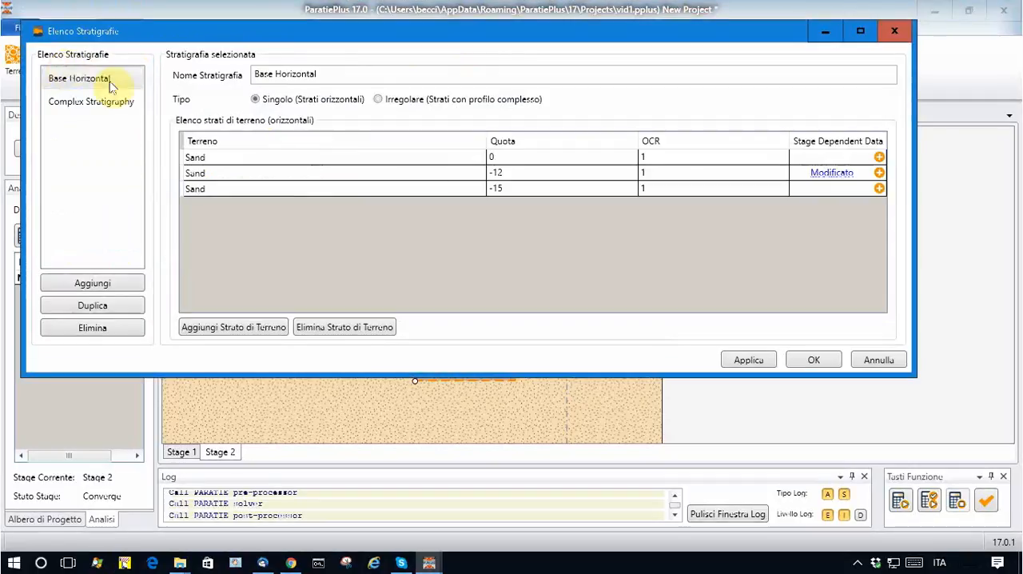
{"action": "left_click", "coordinate": [510, 175]}
{"action": "left_click", "coordinate": [510, 176]}
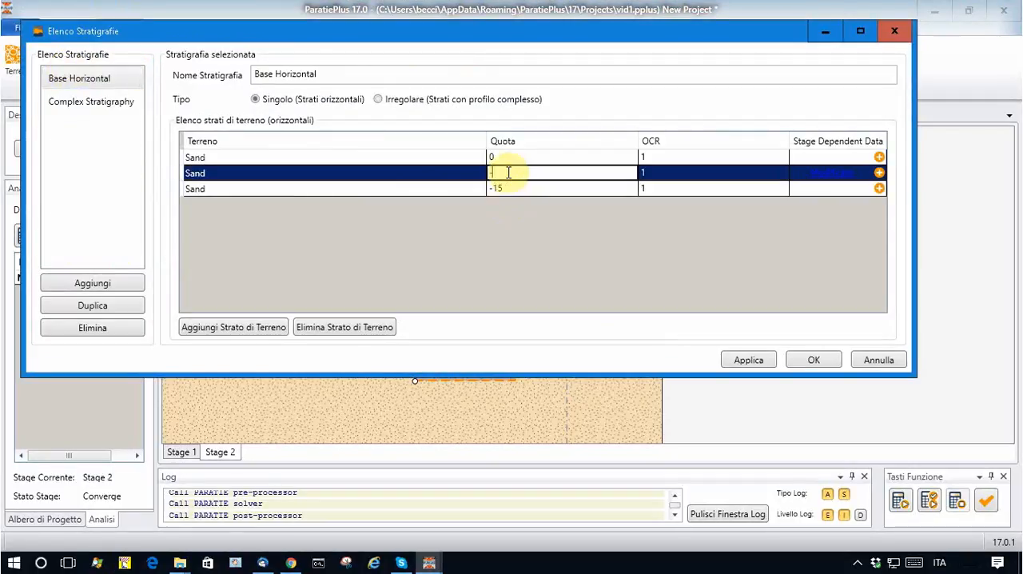
{"action": "type", "text": "-9"}
{"action": "left_click", "coordinate": [534, 192]}
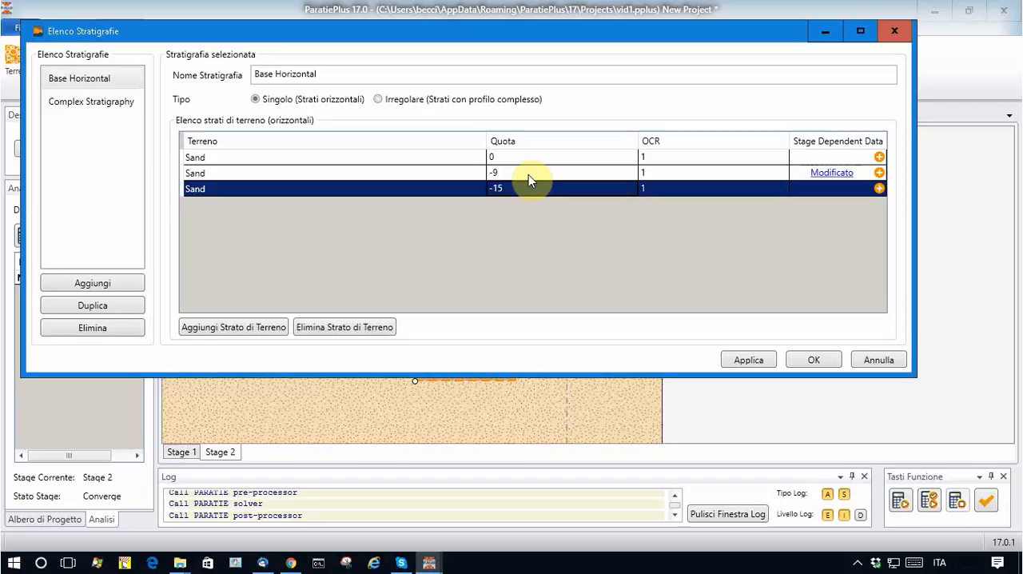
{"action": "left_click", "coordinate": [528, 176]}
{"action": "type", "text": "-12"}
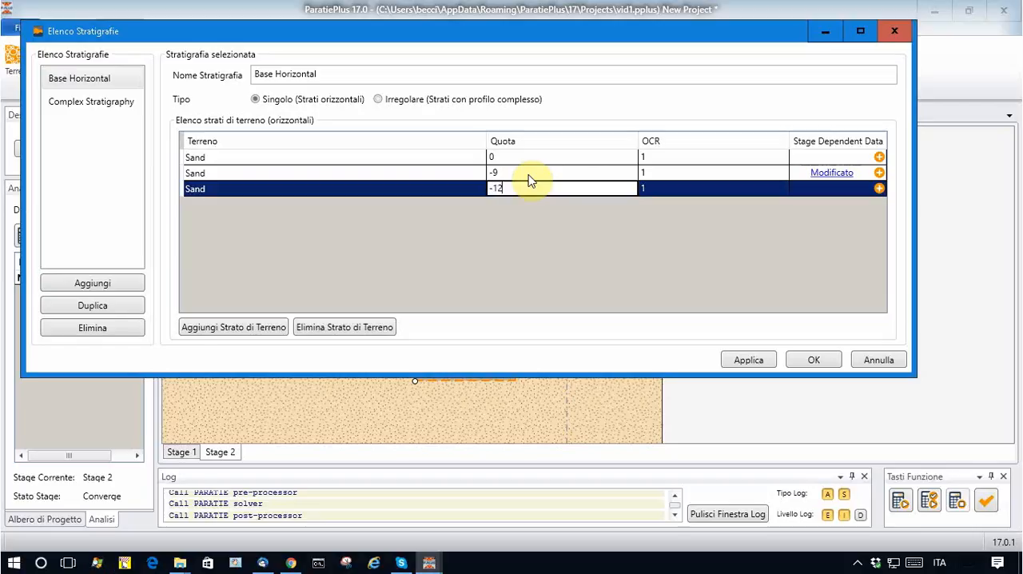
{"action": "left_click", "coordinate": [819, 363]}
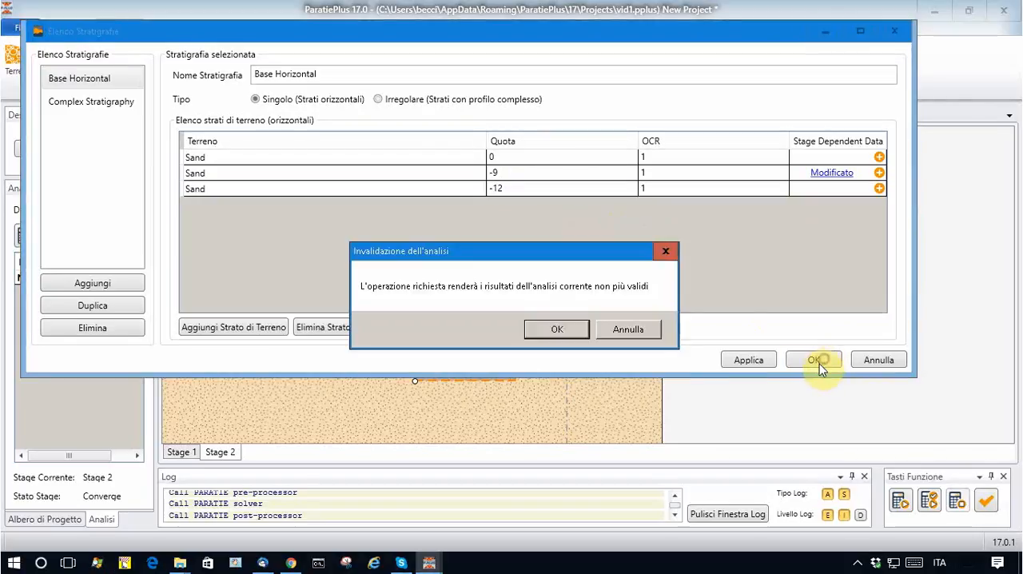
{"action": "left_click", "coordinate": [564, 332]}
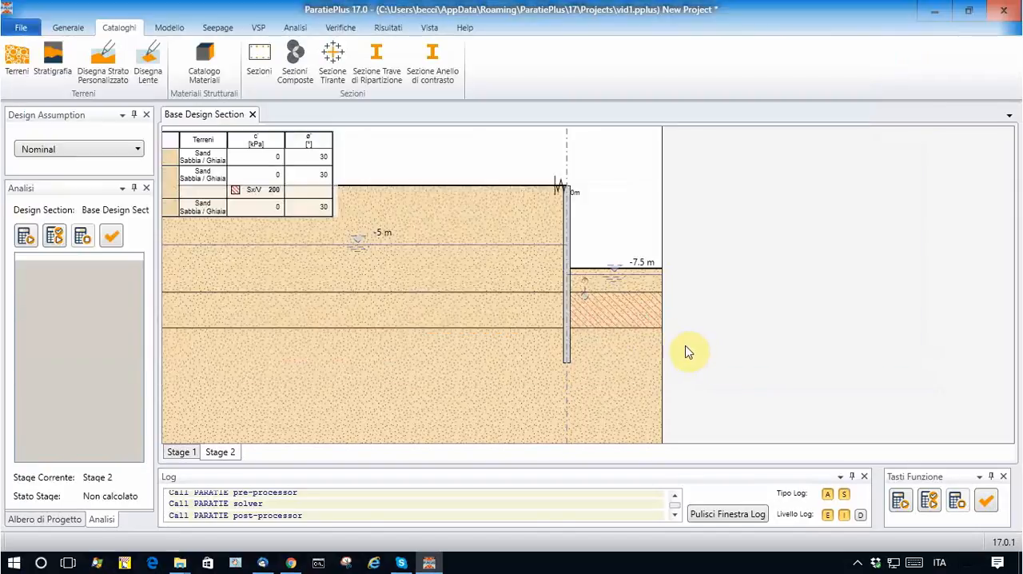
Step: Inspect the shifted treated soil layer beside the wall and rerun the analysis
{"action": "scroll", "coordinate": [605, 290], "scroll_direction": "up", "scroll_amount": 2}
{"action": "scroll", "coordinate": [545, 279], "scroll_direction": "up", "scroll_amount": 1}
{"action": "scroll", "coordinate": [632, 283], "scroll_direction": "down", "scroll_amount": 3}
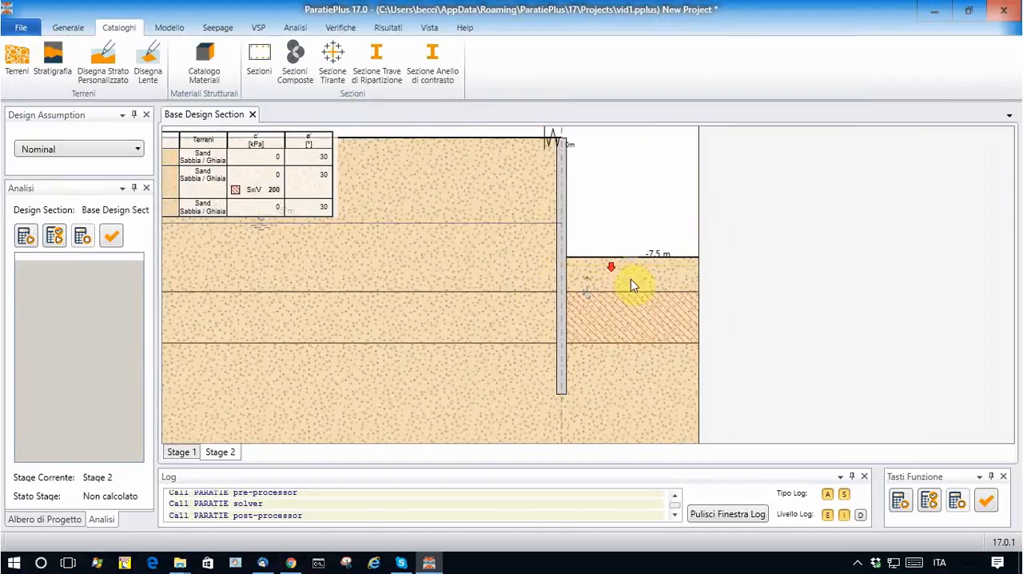
{"action": "scroll", "coordinate": [535, 278], "scroll_direction": "down", "scroll_amount": 1}
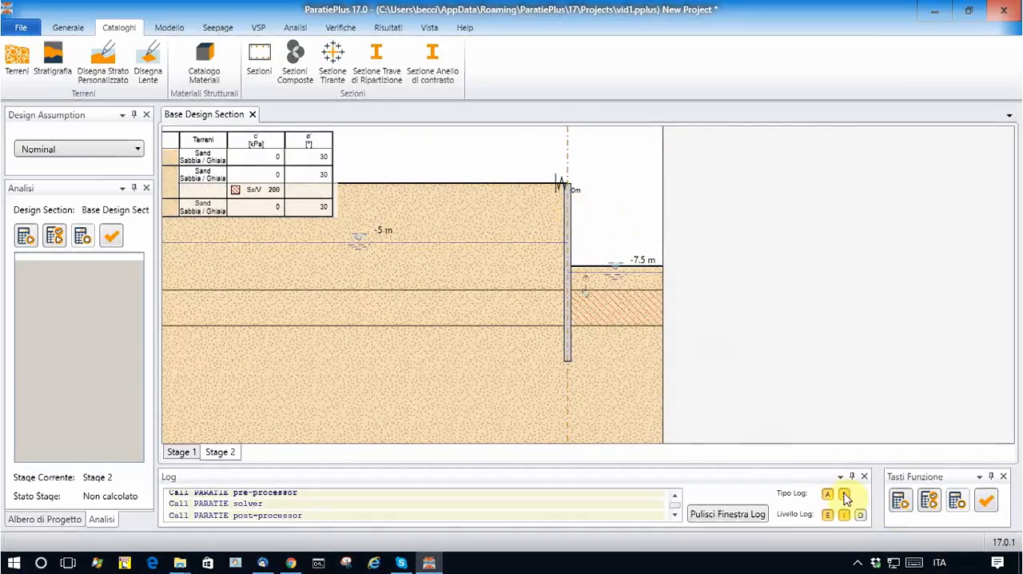
{"action": "left_click", "coordinate": [898, 497]}
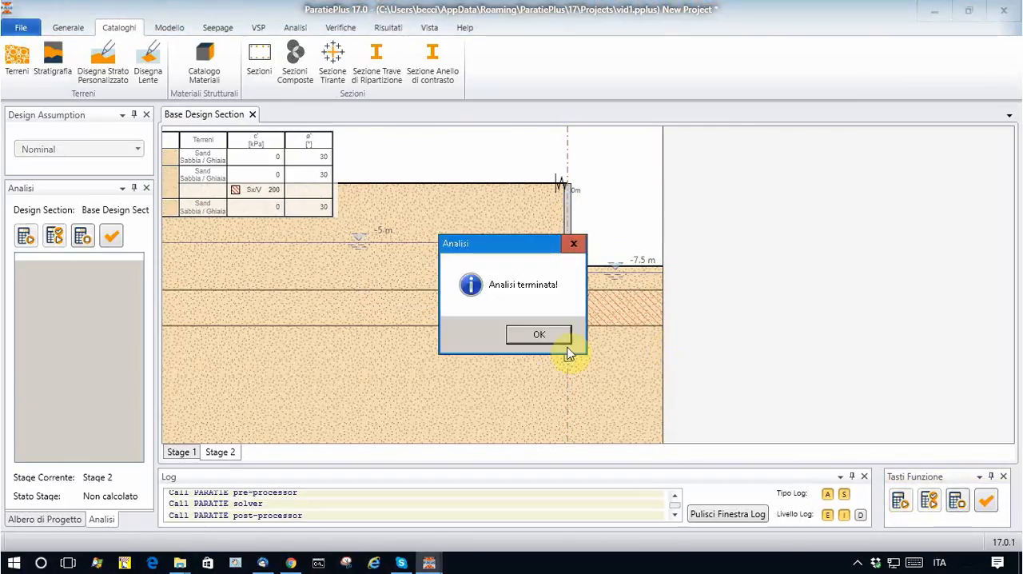
{"action": "left_click", "coordinate": [541, 334]}
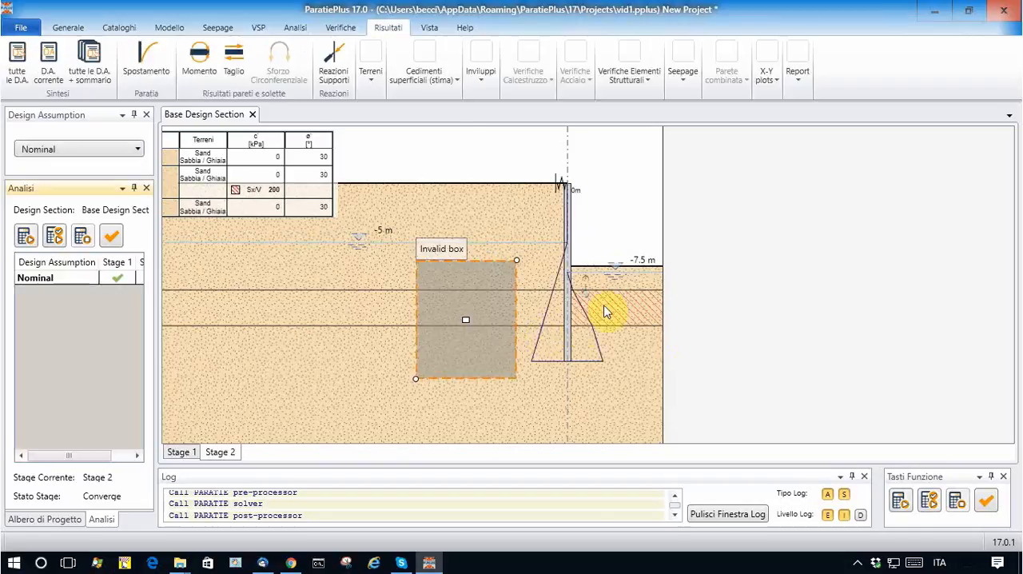
Step: Place the computation box beside the wall on the excavation side with its base at -12.5 m and compute the uplift and piping checks
{"action": "scroll", "coordinate": [605, 312], "scroll_direction": "up", "scroll_amount": 2}
{"action": "scroll", "coordinate": [529, 300], "scroll_direction": "down", "scroll_amount": 3}
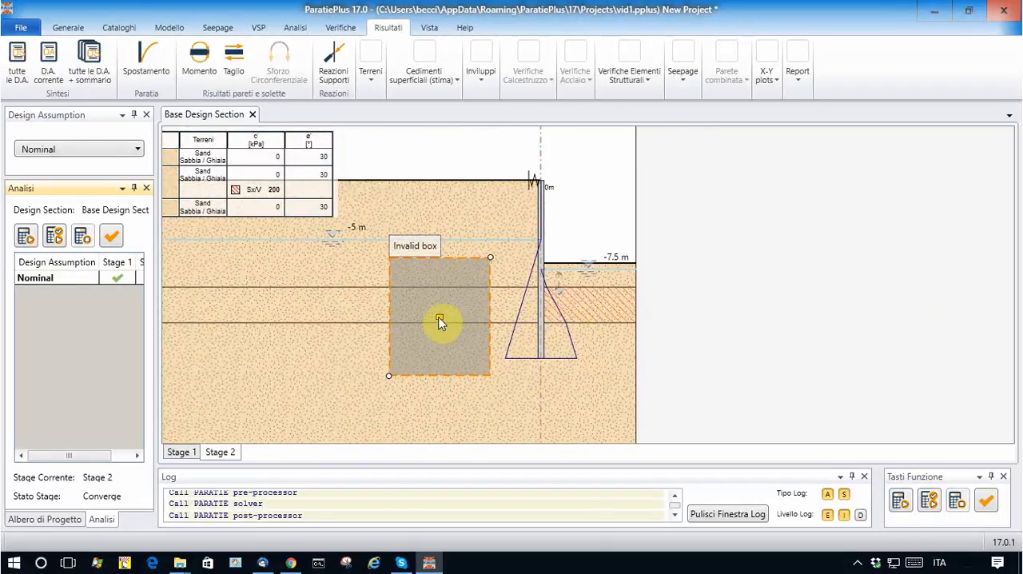
{"action": "left_click_drag", "start_coordinate": [439, 320], "coordinate": [646, 299]}
{"action": "scroll", "coordinate": [576, 323], "scroll_direction": "up", "scroll_amount": 3}
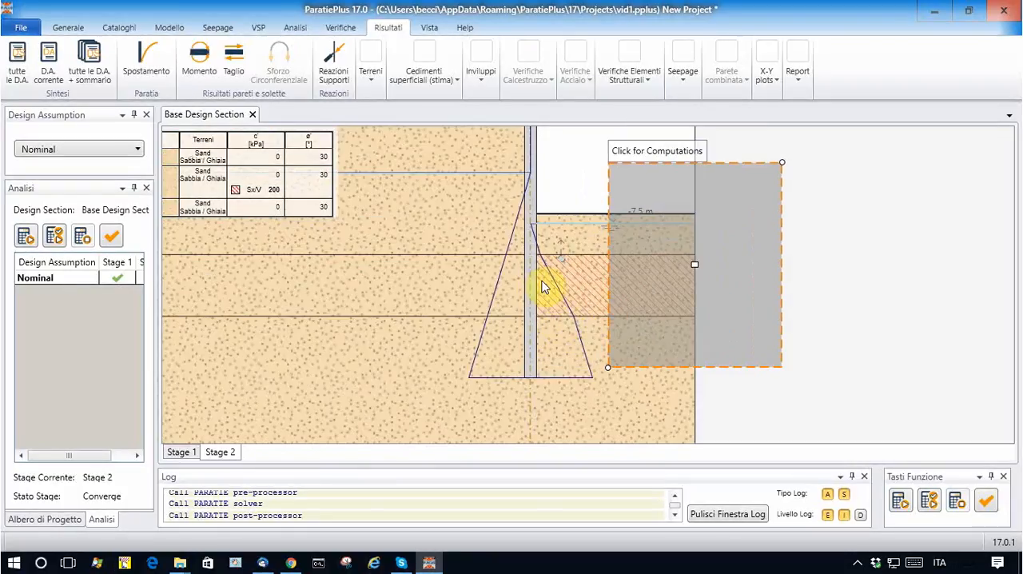
{"action": "scroll", "coordinate": [543, 288], "scroll_direction": "down", "scroll_amount": 1}
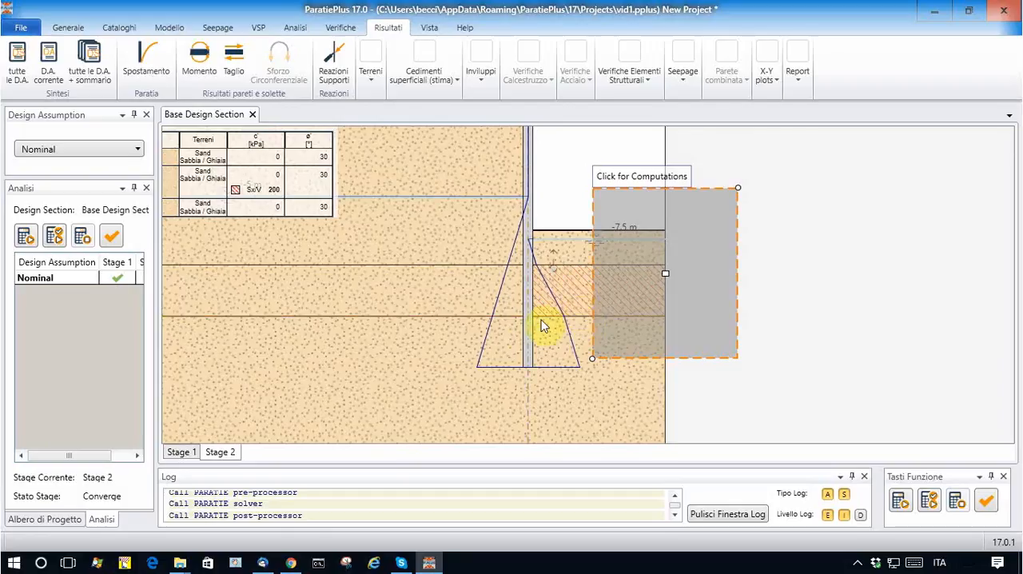
{"action": "scroll", "coordinate": [543, 328], "scroll_direction": "down", "scroll_amount": 1}
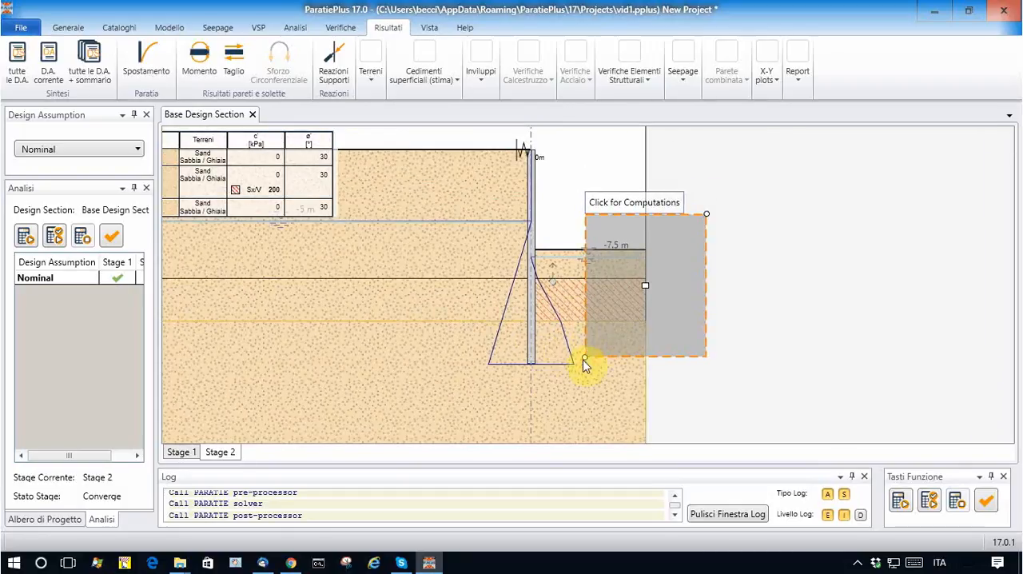
{"action": "left_click_drag", "start_coordinate": [585, 360], "coordinate": [537, 327]}
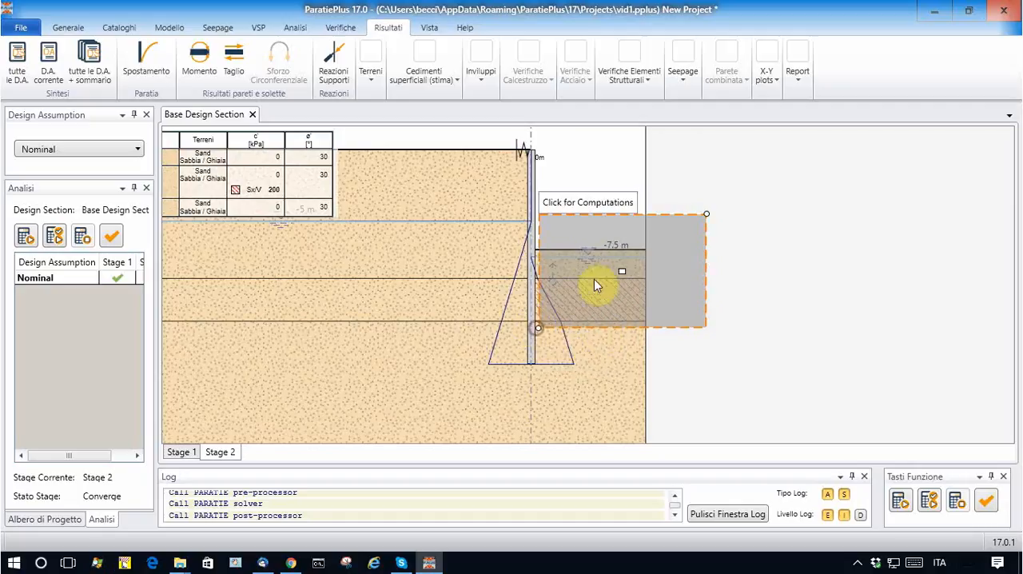
{"action": "left_click", "coordinate": [586, 201]}
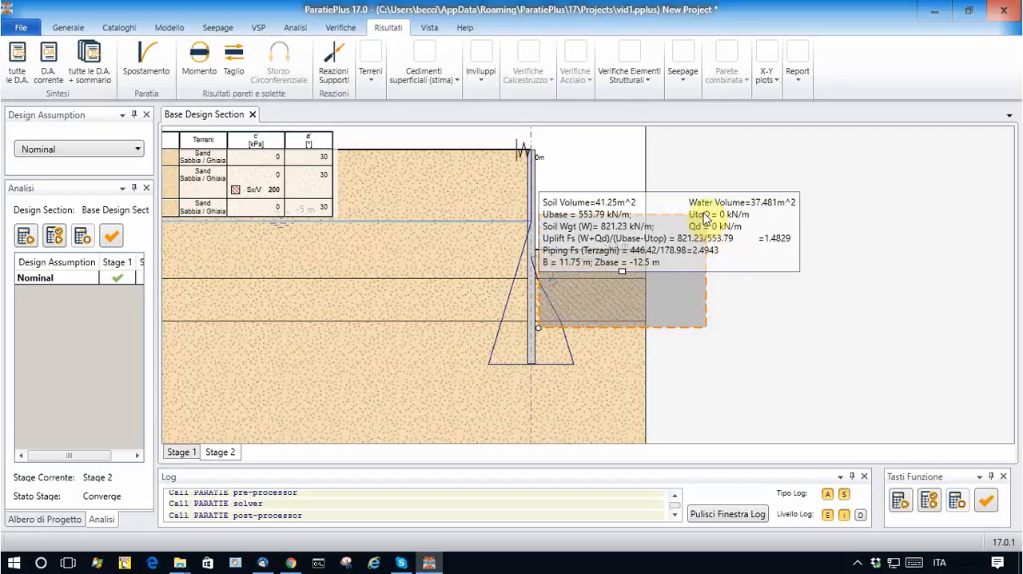
Step: Raise the computation box's base to -12 m and recompute the uplift and piping safety factors
{"action": "scroll", "coordinate": [751, 251], "scroll_direction": "up", "scroll_amount": 1}
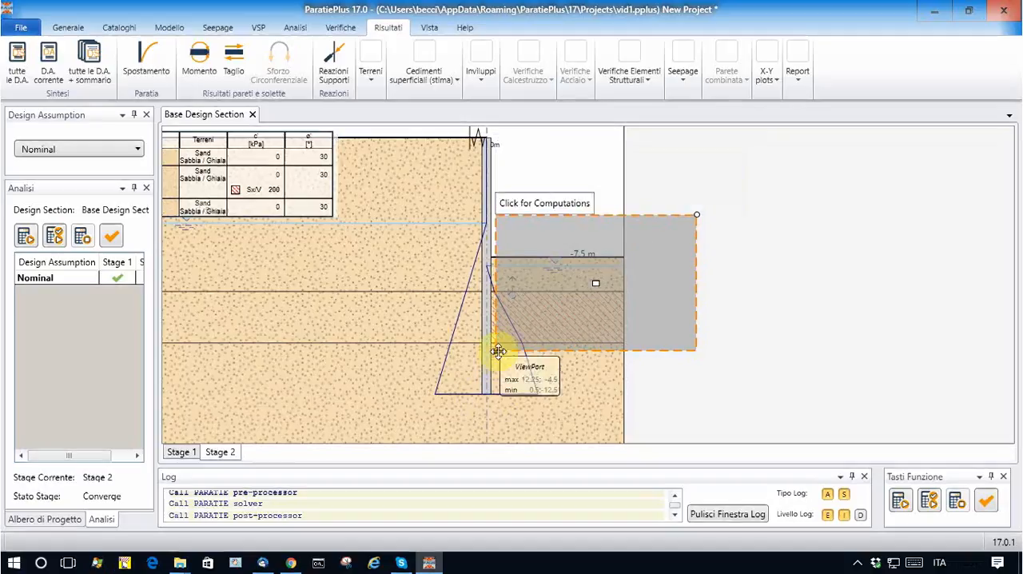
{"action": "left_click_drag", "start_coordinate": [495, 350], "coordinate": [495, 344]}
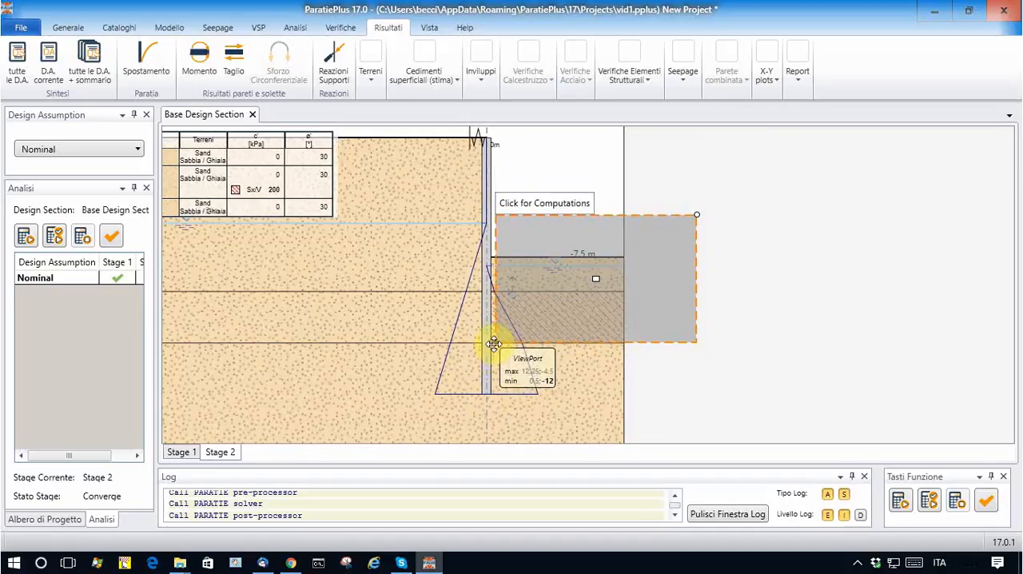
{"action": "left_click", "coordinate": [543, 201]}
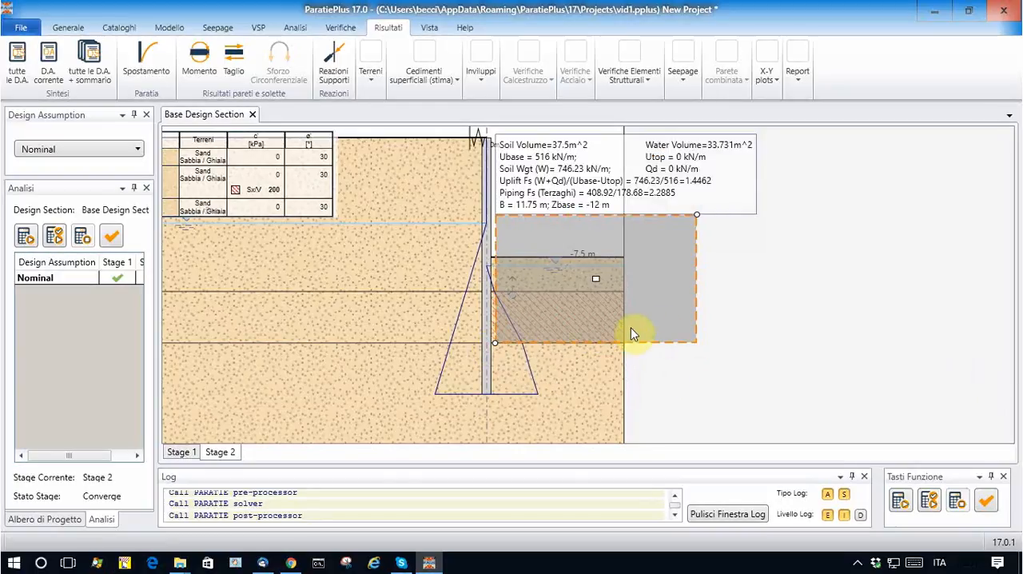
Step: Delete the computation box and display the wall's bending moment diagram for Stage 2
{"action": "key", "text": "Delete"}
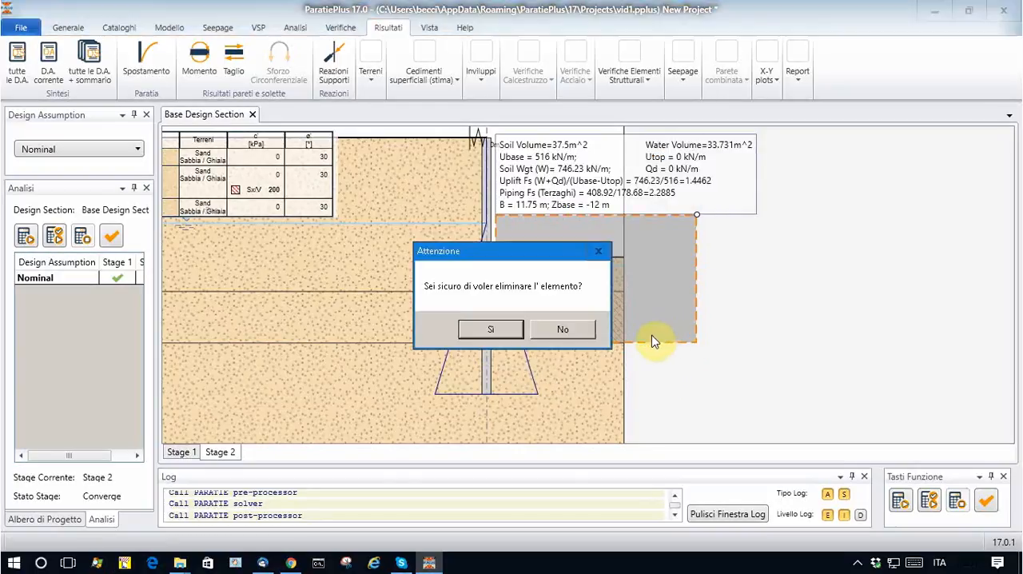
{"action": "left_click", "coordinate": [514, 329]}
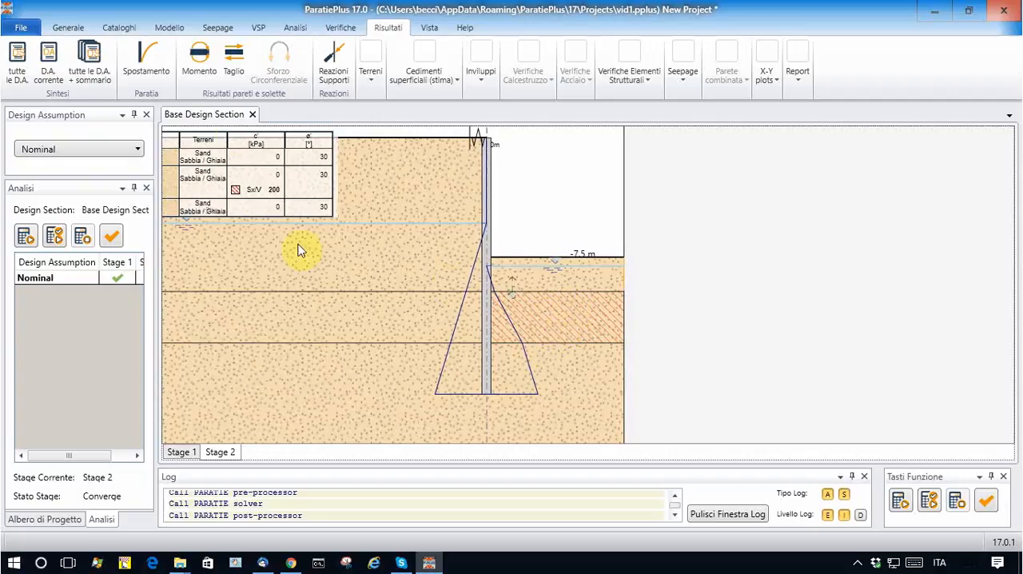
{"action": "left_click", "coordinate": [200, 60]}
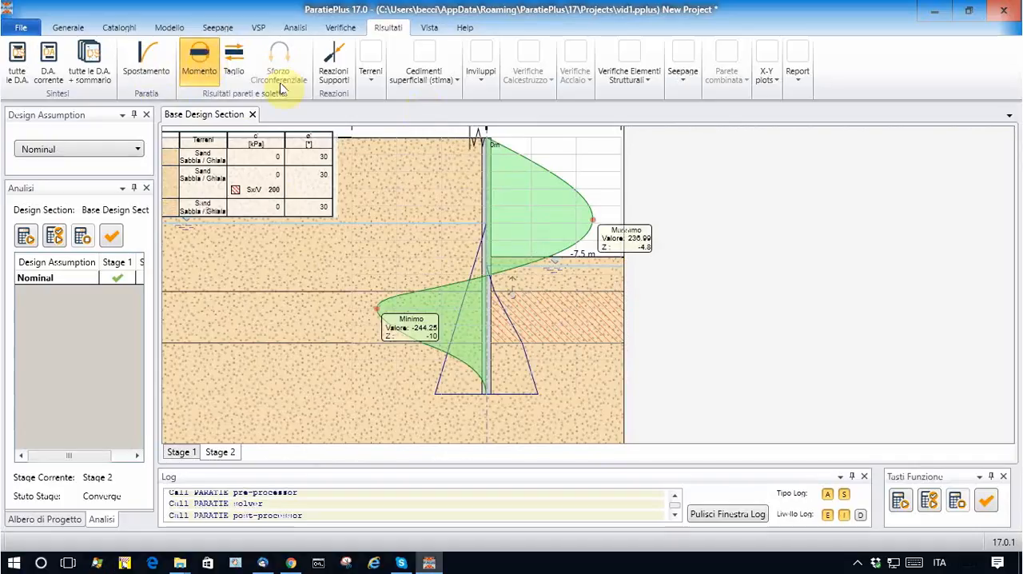
{"action": "scroll", "coordinate": [600, 188], "scroll_direction": "up", "scroll_amount": 2}
{"action": "scroll", "coordinate": [491, 244], "scroll_direction": "down", "scroll_amount": 2}
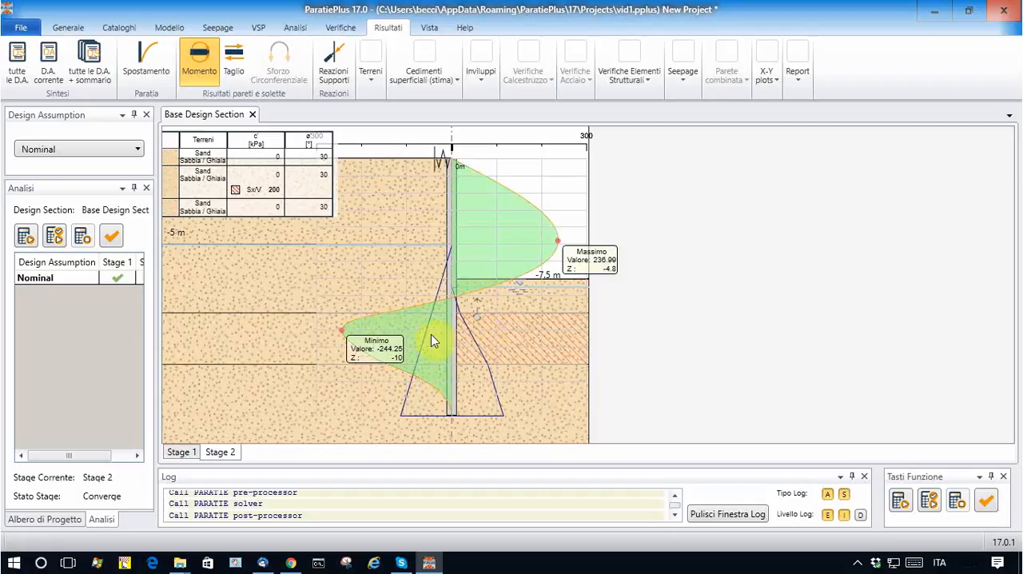
Step: Hide the wall's bending moment diagram and display the horizontal soil stress (σH) diagram for Stage 2
{"action": "left_click", "coordinate": [207, 61]}
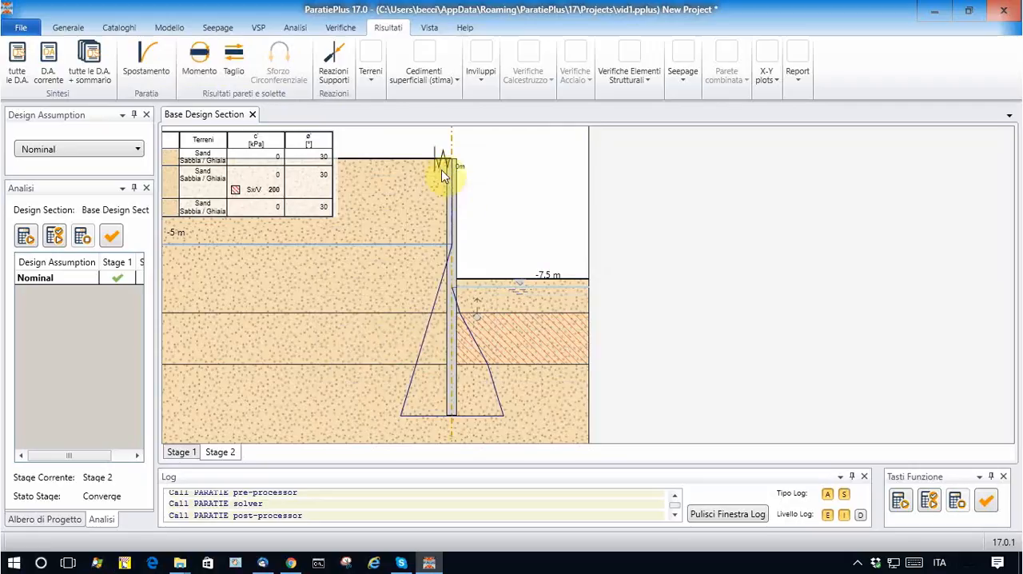
{"action": "left_click", "coordinate": [371, 71]}
{"action": "left_click", "coordinate": [404, 132]}
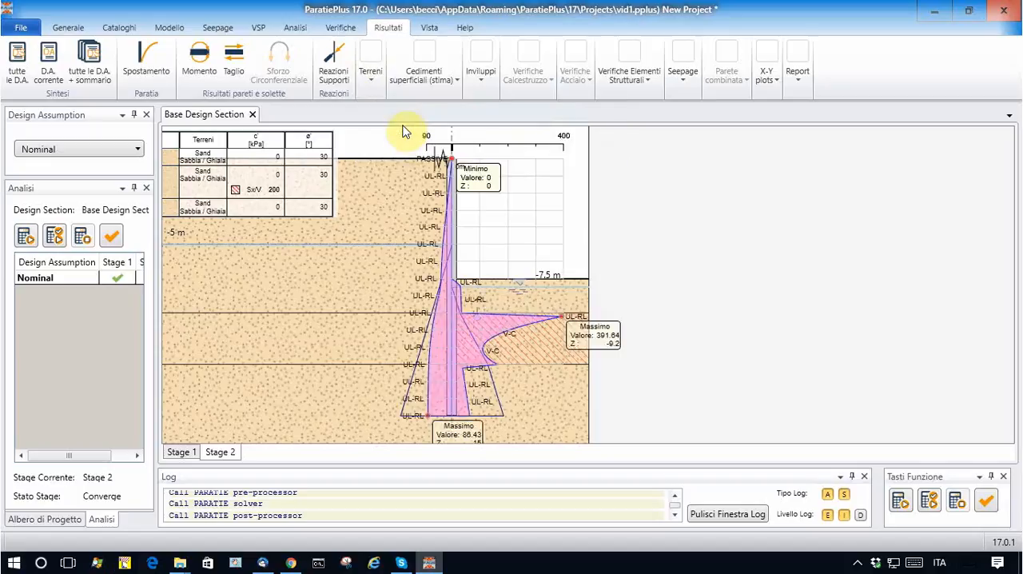
Step: Examine the horizontal soil stress distribution on both sides of the wall, particularly within the treated layer below the excavation
{"action": "scroll", "coordinate": [548, 346], "scroll_direction": "up", "scroll_amount": 2}
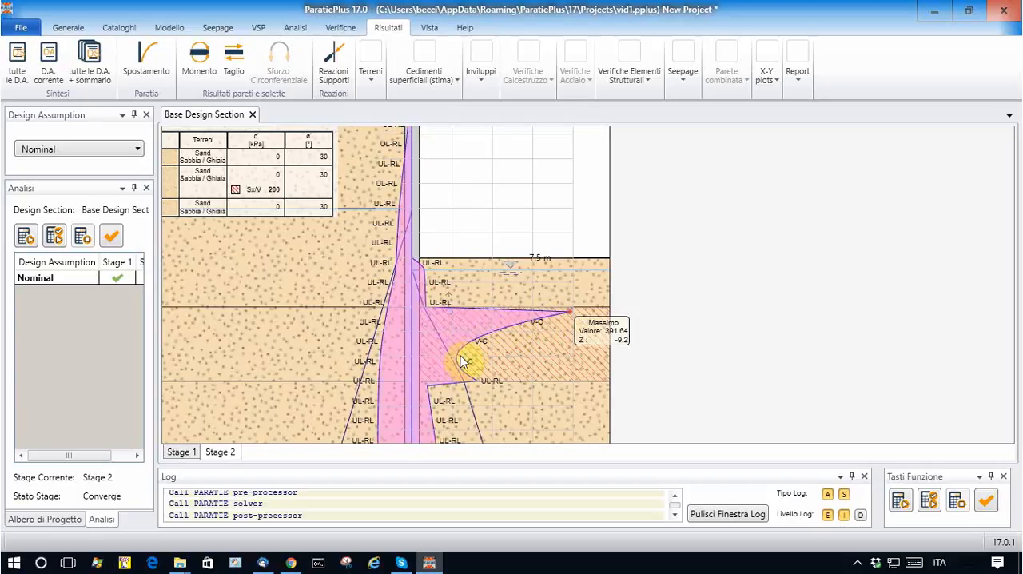
{"action": "scroll", "coordinate": [489, 315], "scroll_direction": "down", "scroll_amount": 2}
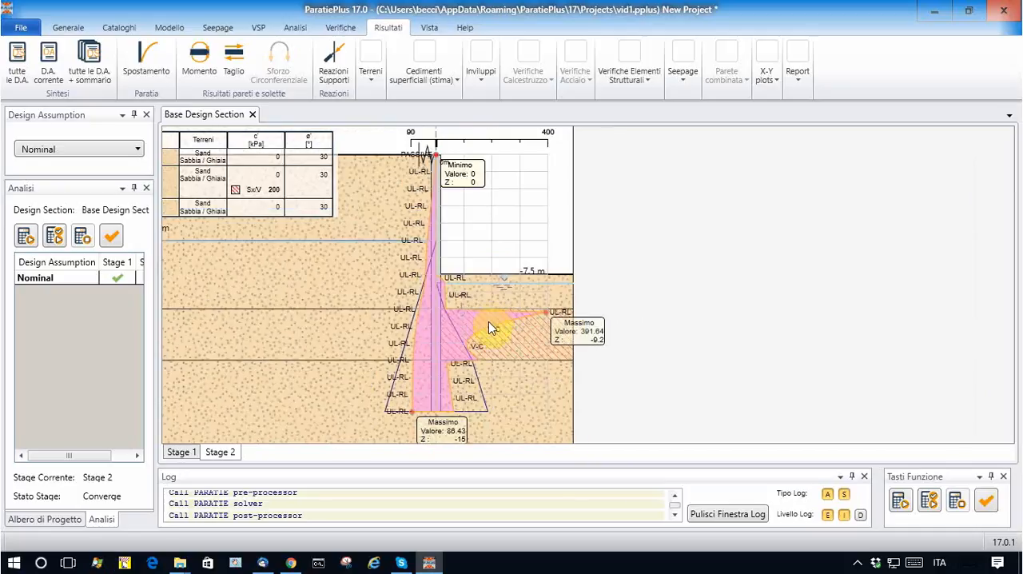
{"action": "scroll", "coordinate": [491, 330], "scroll_direction": "up", "scroll_amount": 1}
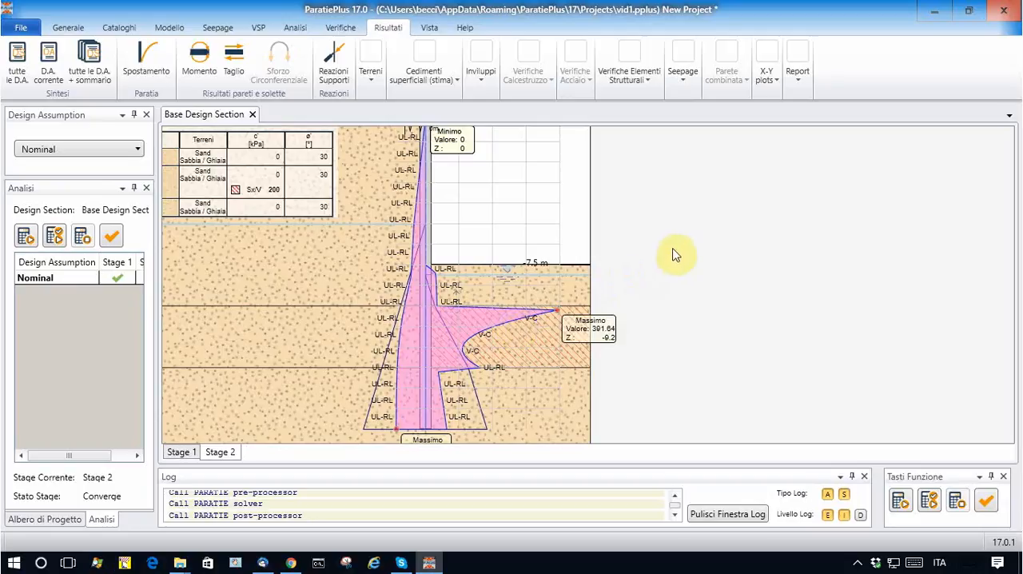
{"action": "scroll", "coordinate": [665, 276], "scroll_direction": "down", "scroll_amount": 1}
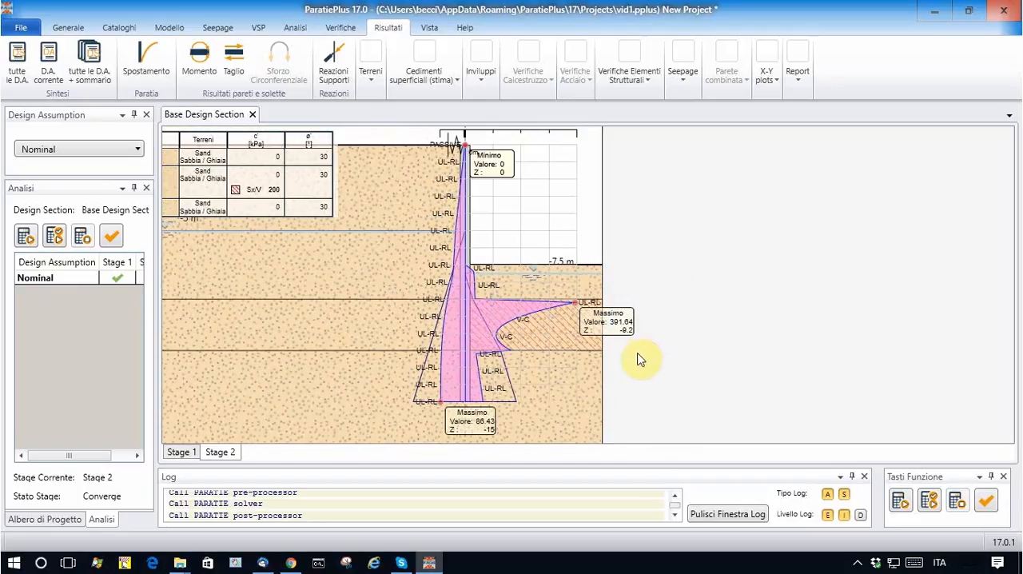
{"action": "scroll", "coordinate": [655, 316], "scroll_direction": "up", "scroll_amount": 2}
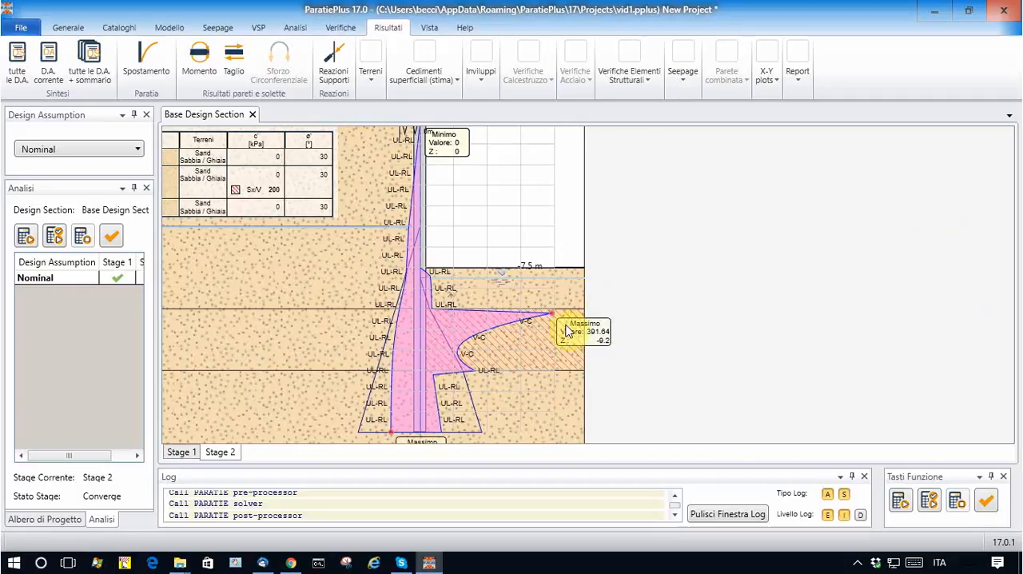
{"action": "scroll", "coordinate": [618, 300], "scroll_direction": "down", "scroll_amount": 1}
{"action": "scroll", "coordinate": [553, 348], "scroll_direction": "up", "scroll_amount": 1}
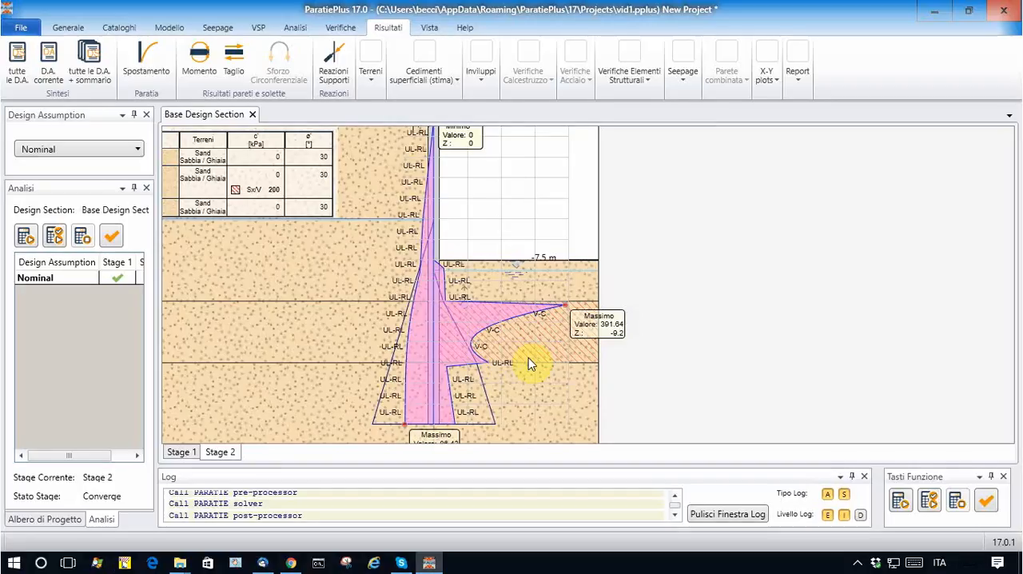
{"action": "scroll", "coordinate": [529, 356], "scroll_direction": "down", "scroll_amount": 1}
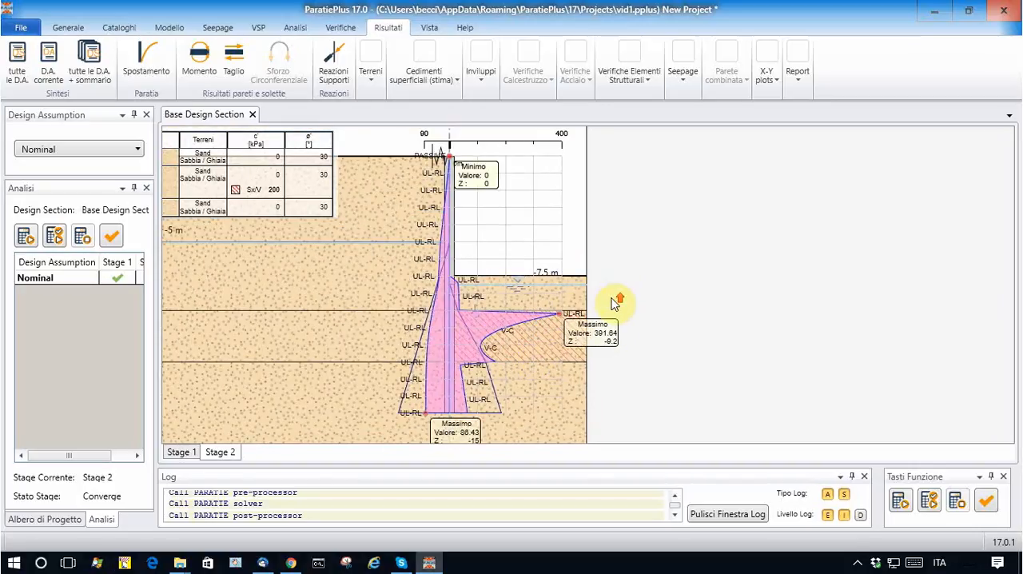
{"action": "scroll", "coordinate": [616, 302], "scroll_direction": "up", "scroll_amount": 1}
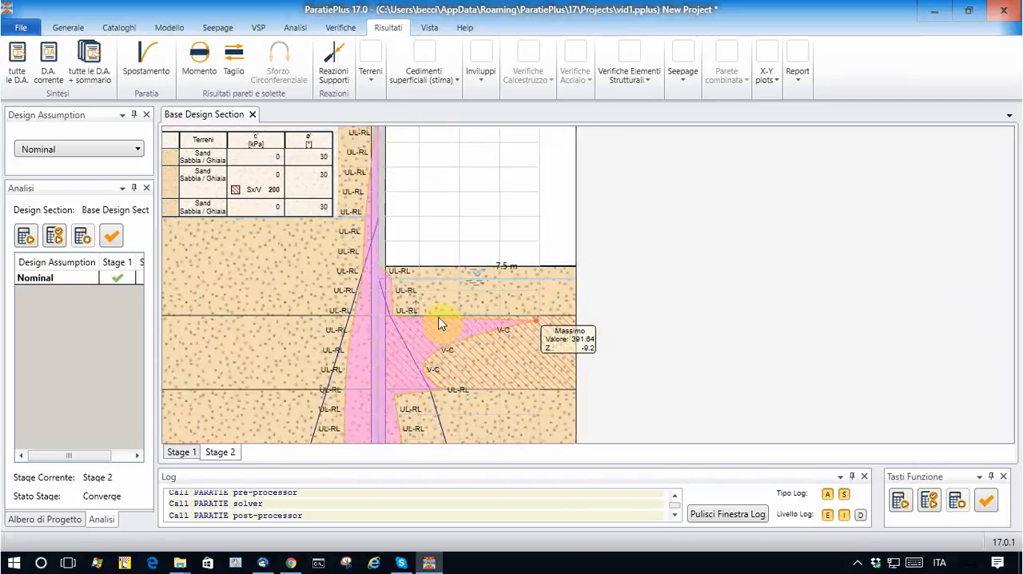
{"action": "scroll", "coordinate": [468, 254], "scroll_direction": "down", "scroll_amount": 1}
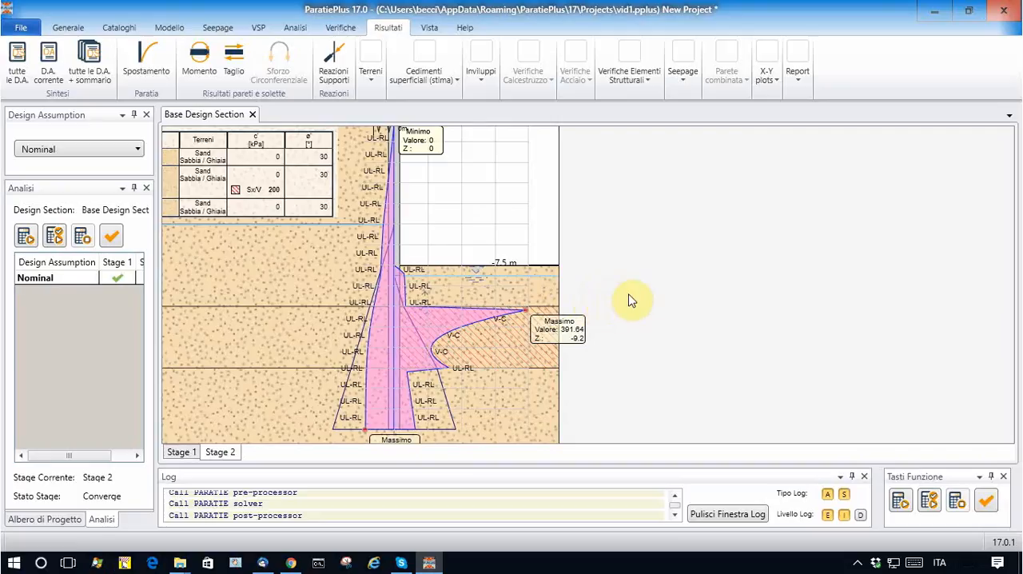
{"action": "scroll", "coordinate": [686, 297], "scroll_direction": "down", "scroll_amount": 1}
{"action": "scroll", "coordinate": [783, 308], "scroll_direction": "down", "scroll_amount": 2}
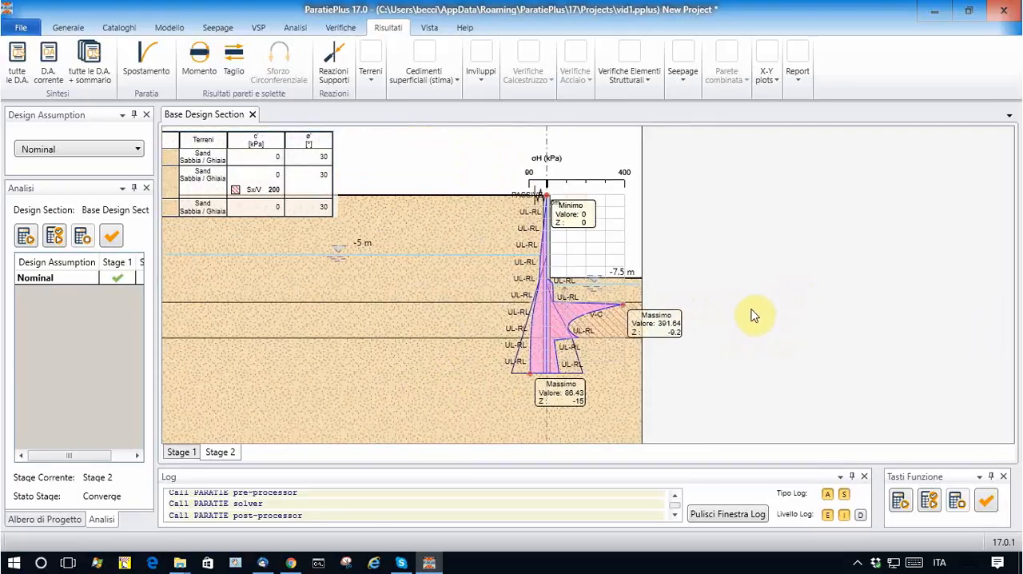